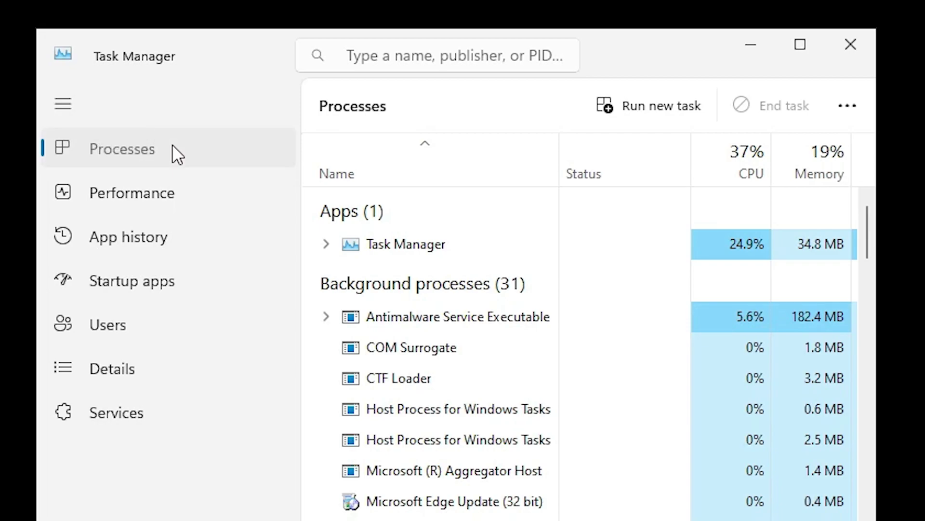
# Step: Run 'Explorer' as a new Task Manager task to restore the desktop icons and taskbar
pyautogui.click(666, 109)
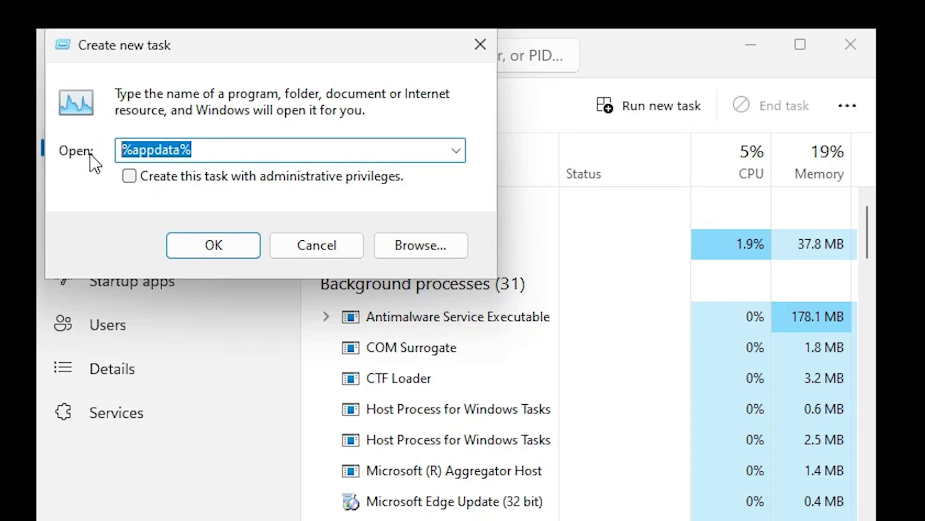
pyautogui.write('Ex')
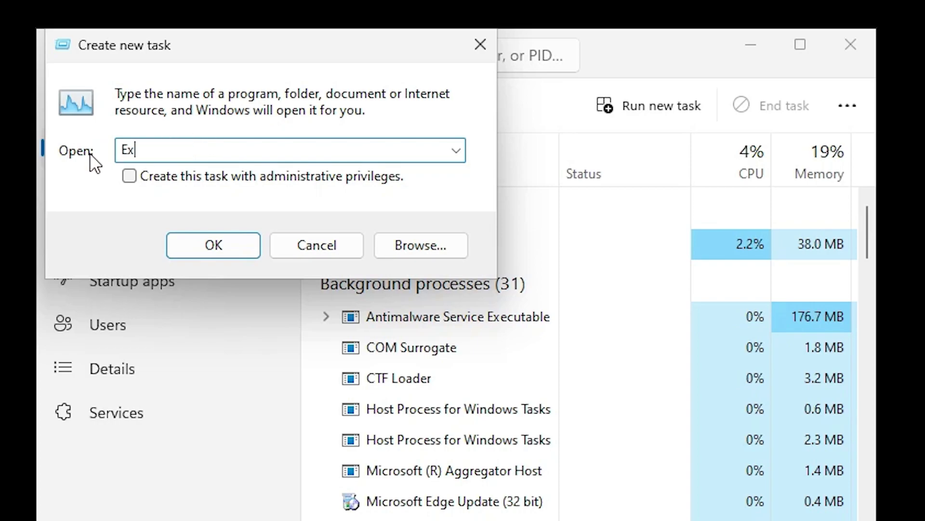
pyautogui.write('plo')
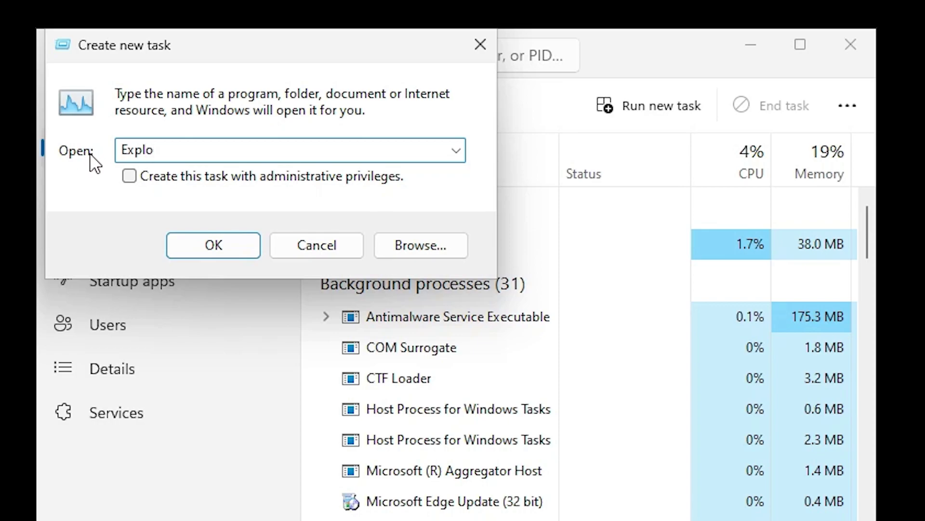
pyautogui.write('rer')
pyautogui.click(225, 247)
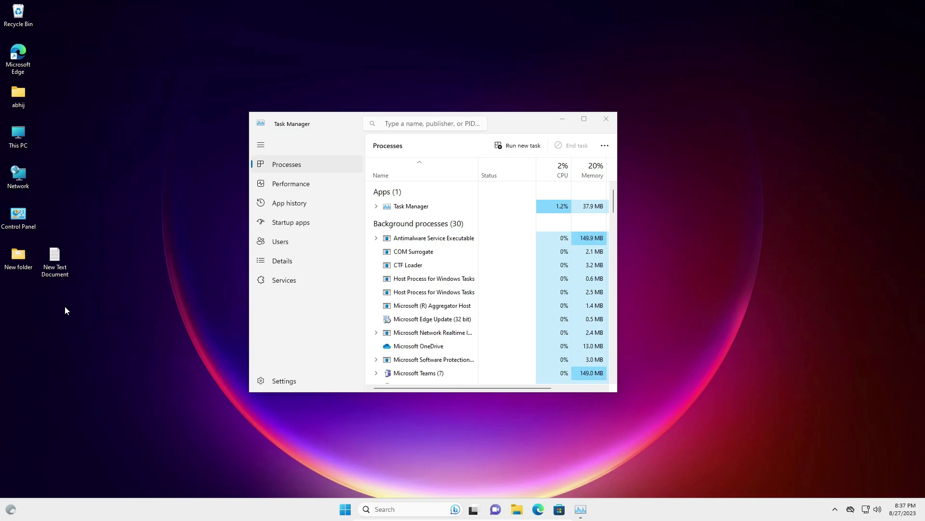
# Step: Close Task Manager and submit Regedit from the Run dialog found through Start search
pyautogui.click(608, 117)
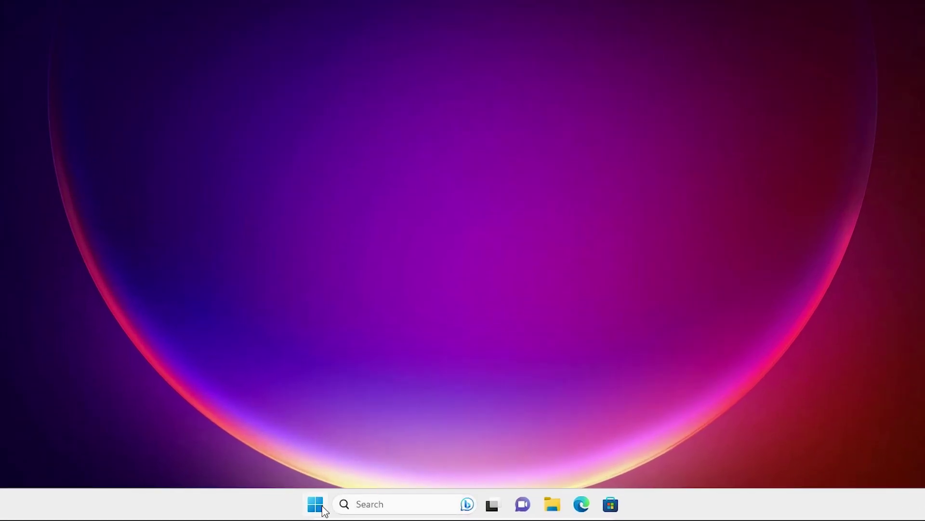
pyautogui.click(357, 511)
pyautogui.write('ru')
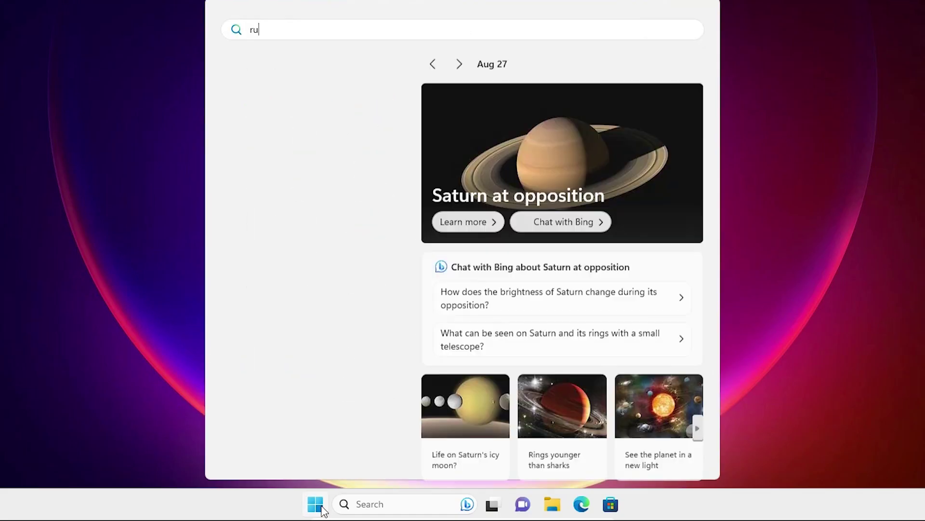
pyautogui.write('n')
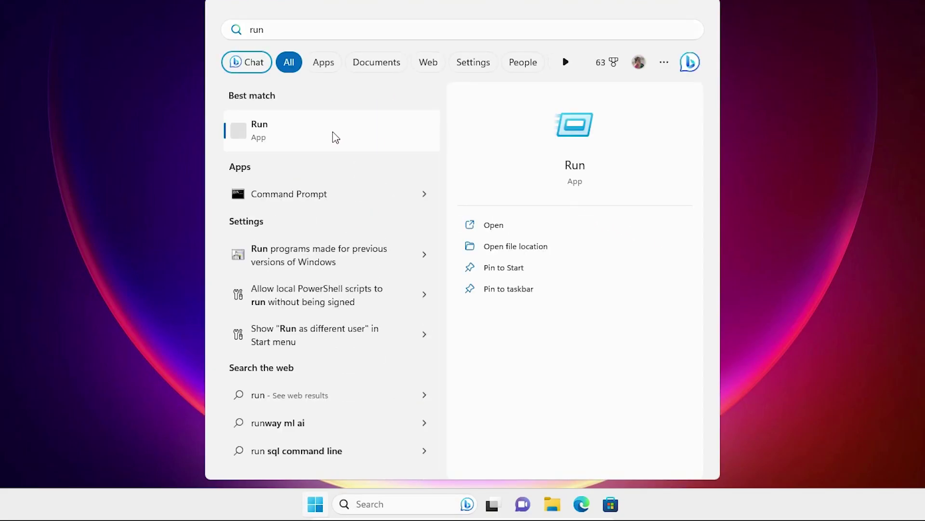
pyautogui.click(332, 136)
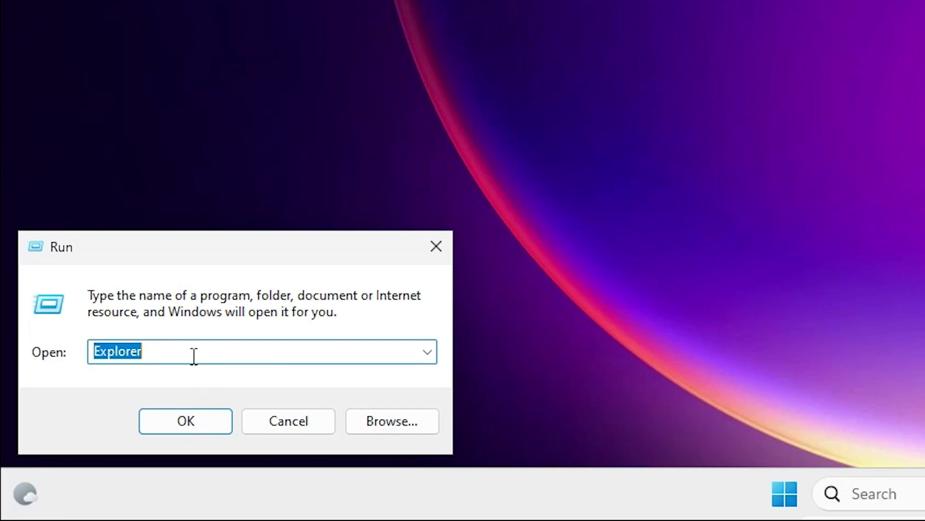
pyautogui.write('R')
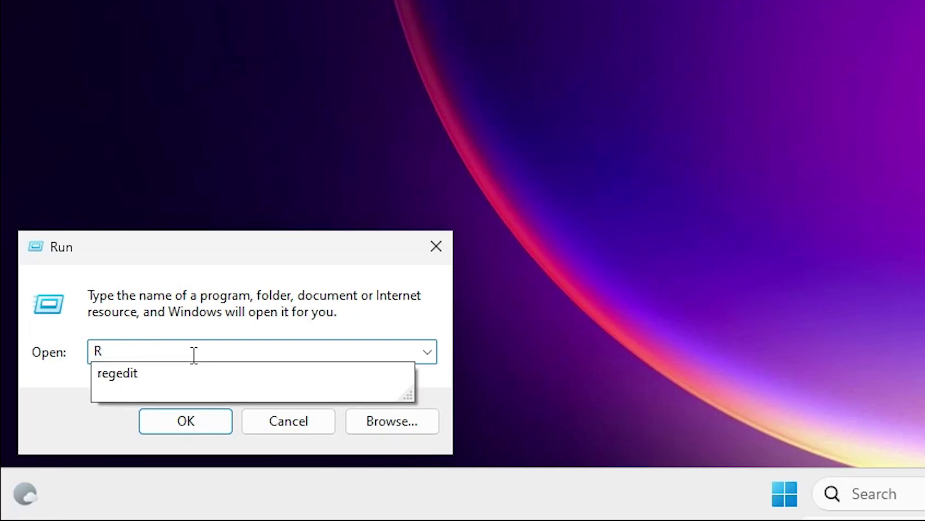
pyautogui.write('eged')
pyautogui.write('it')
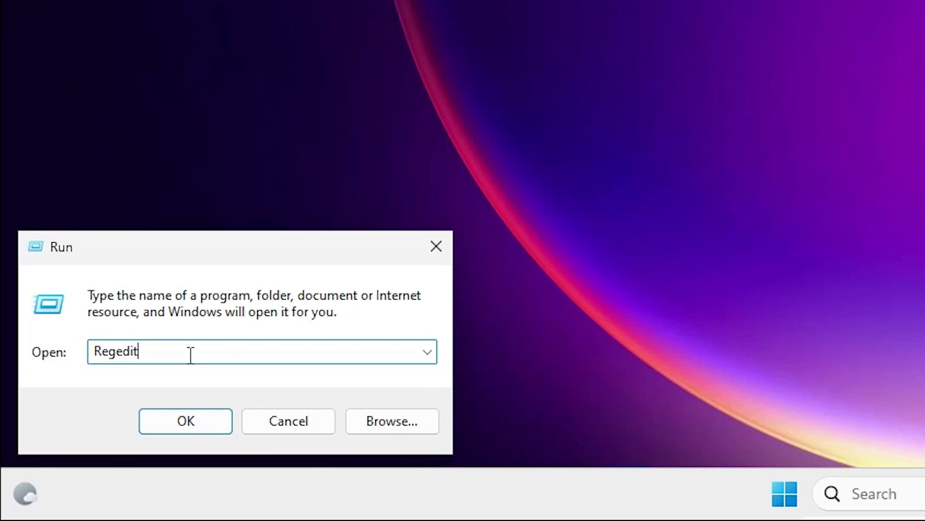
pyautogui.click(187, 418)
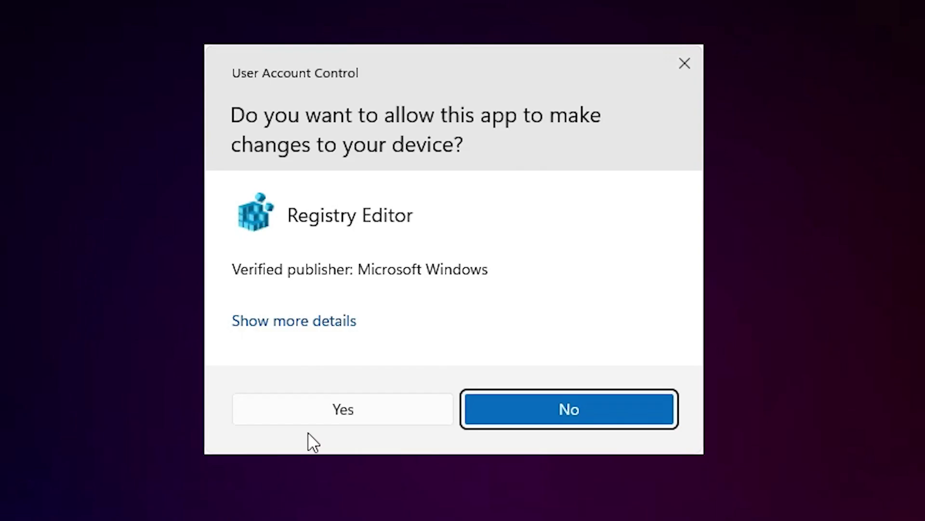
# Step: Approve Registry Editor's UAC prompt and expand HKEY_LOCAL_MACHINE\SOFTWARE\Microsoft
pyautogui.click(306, 415)
pyautogui.moveTo(391, 40)
pyautogui.mouseDown()
pyautogui.moveTo(682, 36)
pyautogui.moveTo(446, 32)
pyautogui.mouseUp()
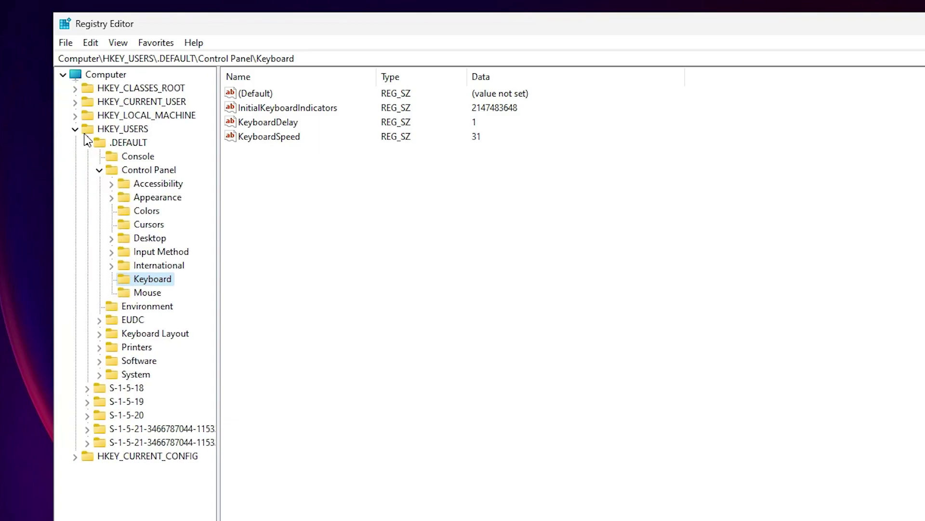
pyautogui.click(74, 129)
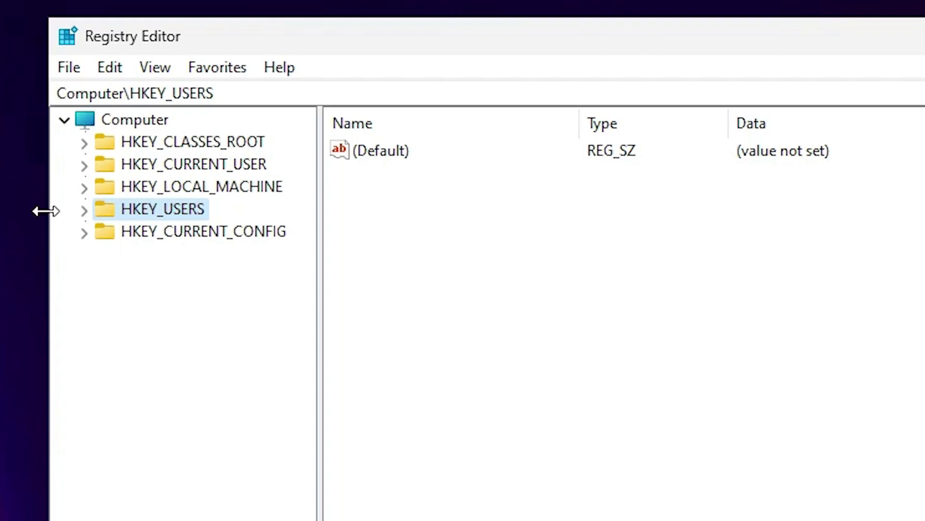
pyautogui.click(84, 188)
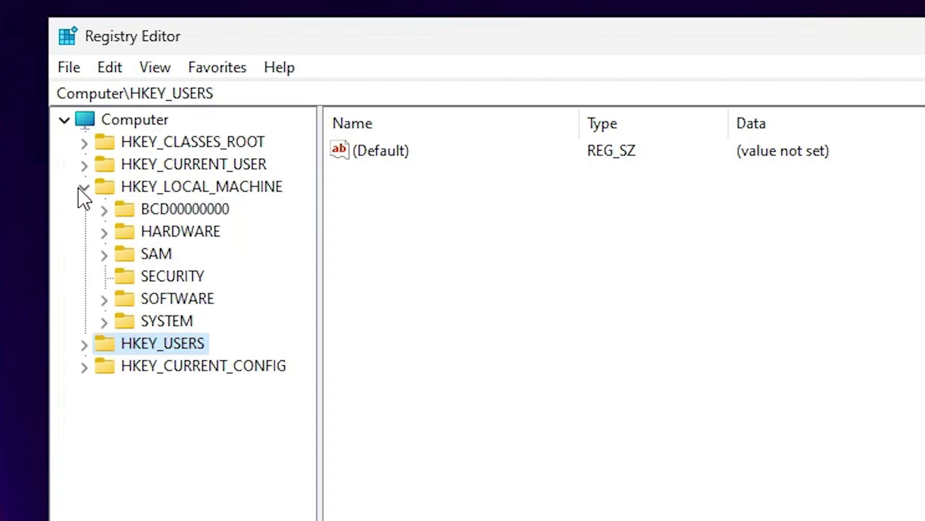
pyautogui.click(104, 299)
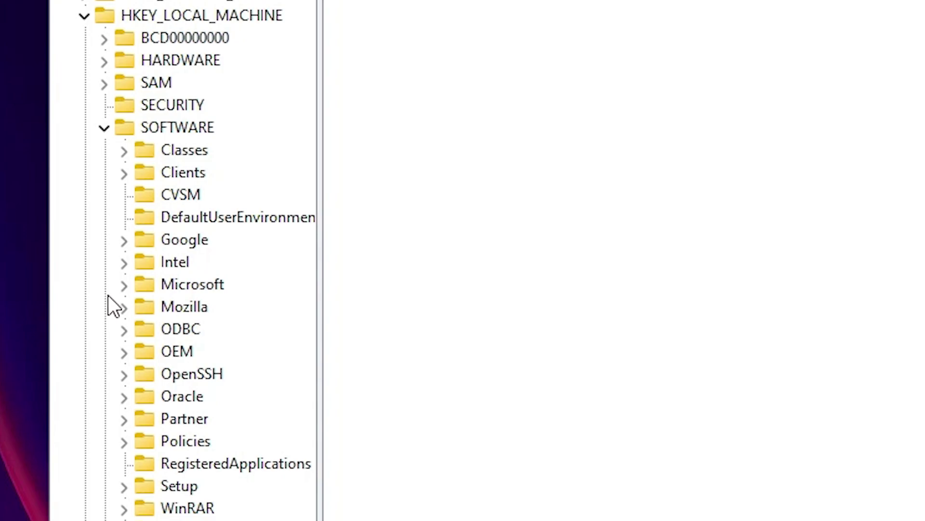
pyautogui.click(120, 285)
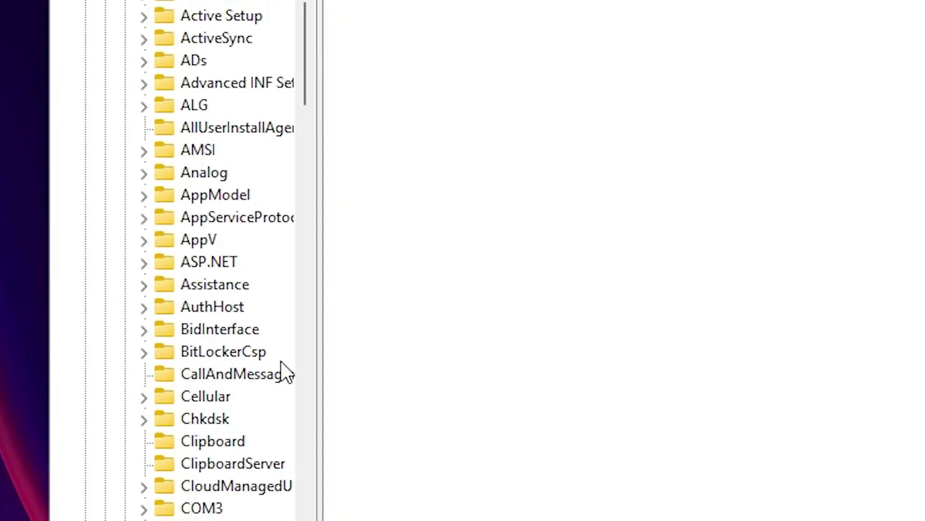
pyautogui.scroll(-5, 275, 434)
pyautogui.scroll(-7, 258, 490)
pyautogui.scroll(-7, 258, 490)
pyautogui.scroll(-7, 255, 289)
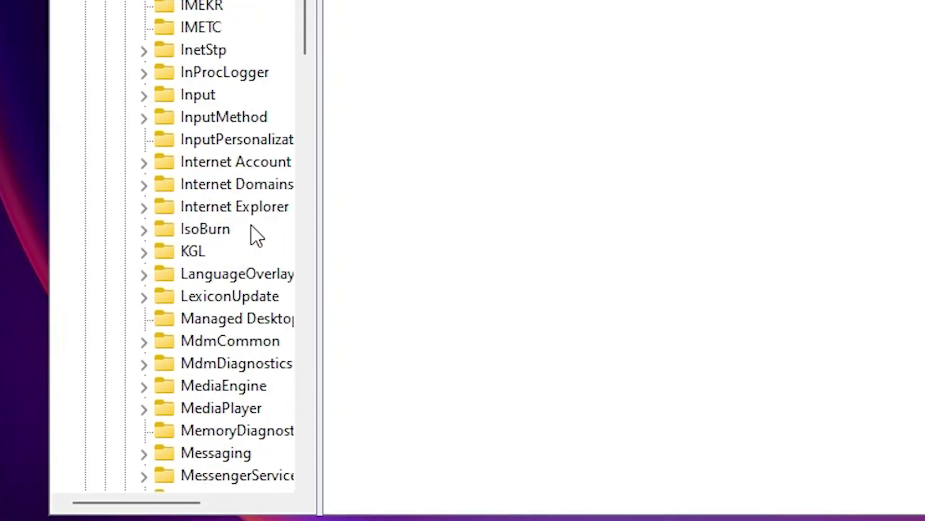
pyautogui.scroll(-4, 251, 225)
pyautogui.scroll(-7, 250, 224)
pyautogui.scroll(-7, 251, 225)
pyautogui.scroll(-7, 250, 225)
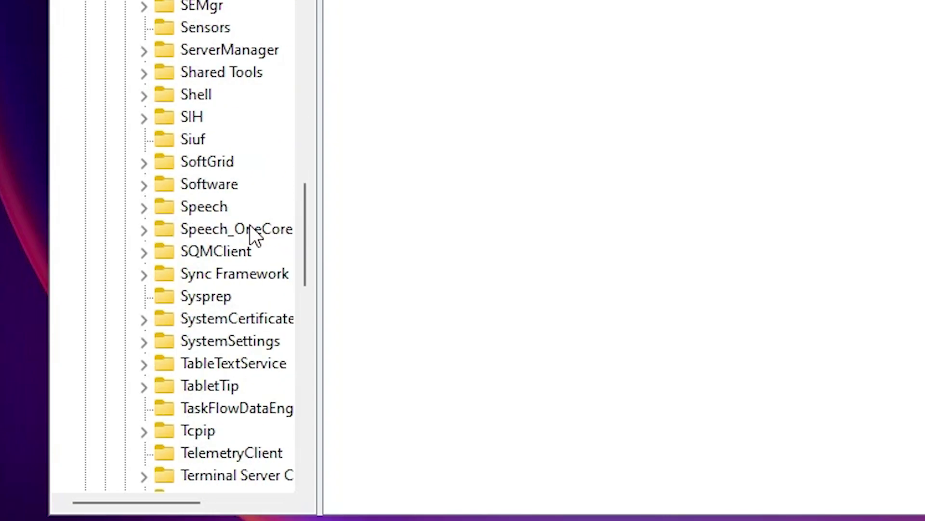
pyautogui.scroll(-4, 249, 225)
pyautogui.scroll(-8, 250, 226)
pyautogui.scroll(-3, 250, 226)
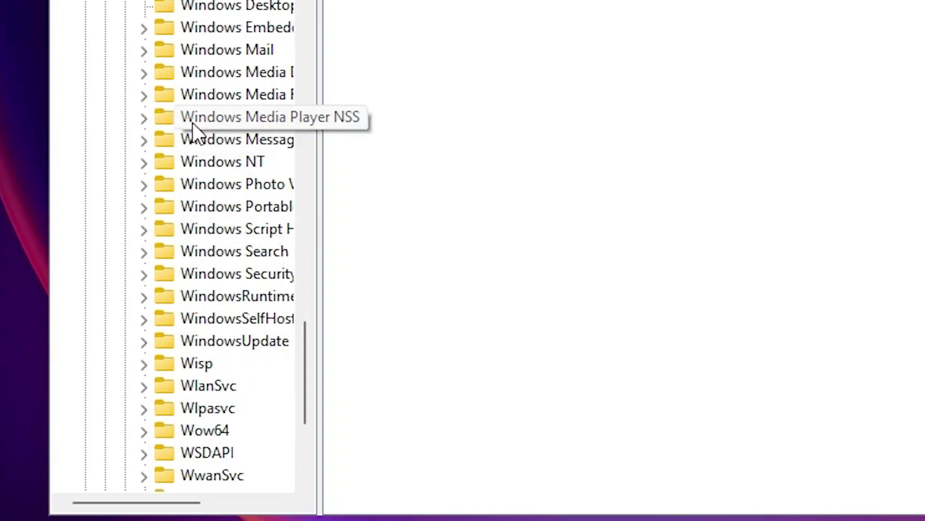
# Step: Go to Windows NT\CurrentVersion\Winlogon and bring up the Shell value's context menu
pyautogui.click(145, 162)
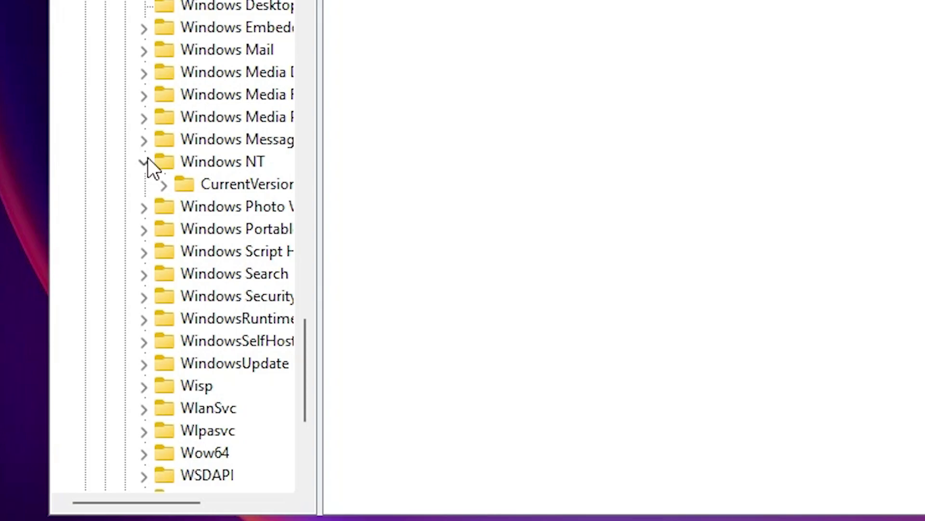
pyautogui.click(165, 188)
pyautogui.scroll(-5, 167, 188)
pyautogui.scroll(-2, 226, 182)
pyautogui.scroll(-8, 226, 181)
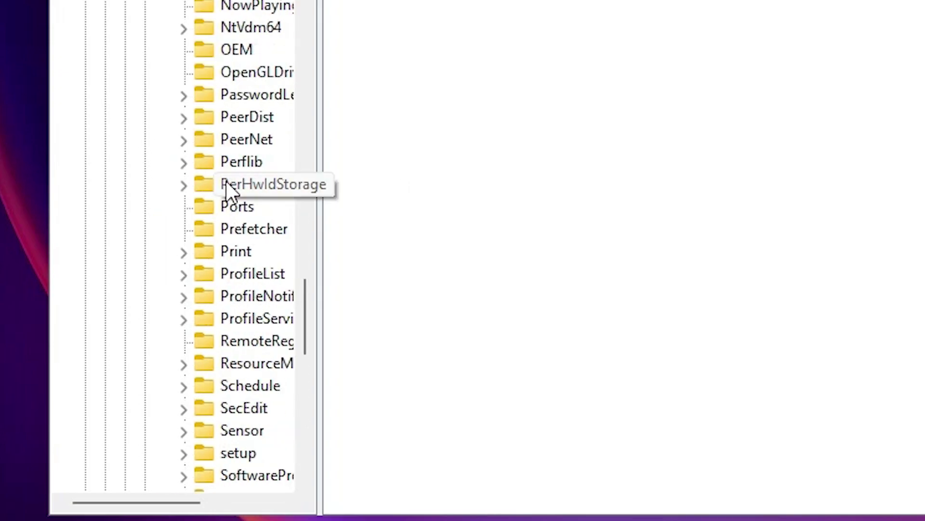
pyautogui.scroll(-3, 227, 181)
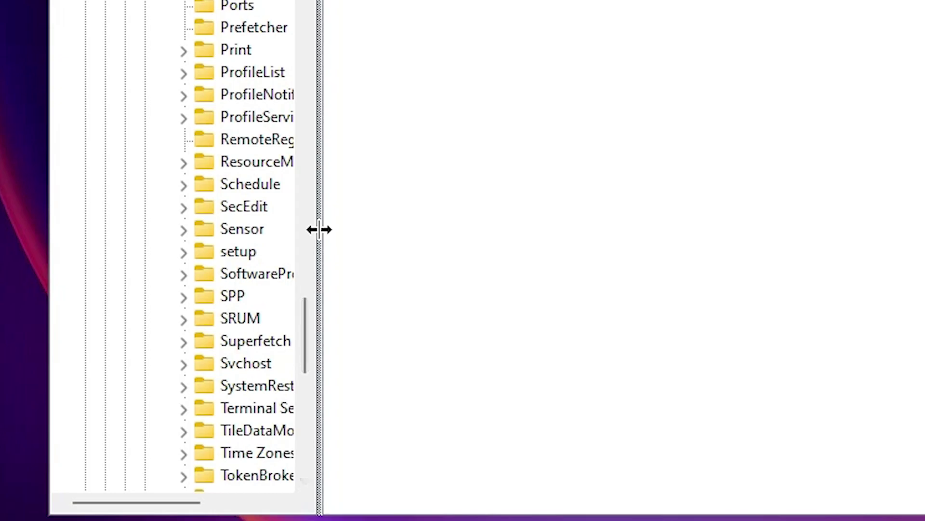
pyautogui.moveTo(318, 230); pyautogui.dragTo(434, 226)
pyautogui.scroll(-4, 244, 264)
pyautogui.scroll(-3, 243, 268)
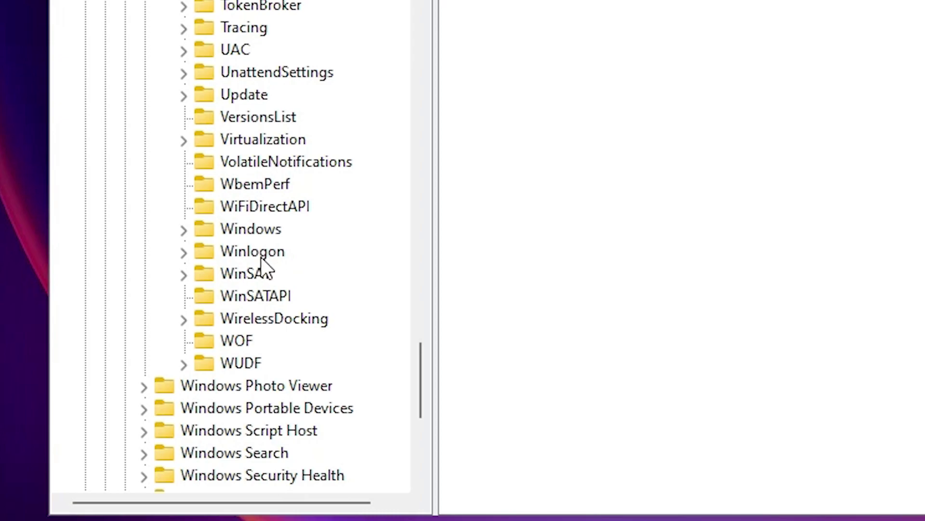
pyautogui.click(249, 253)
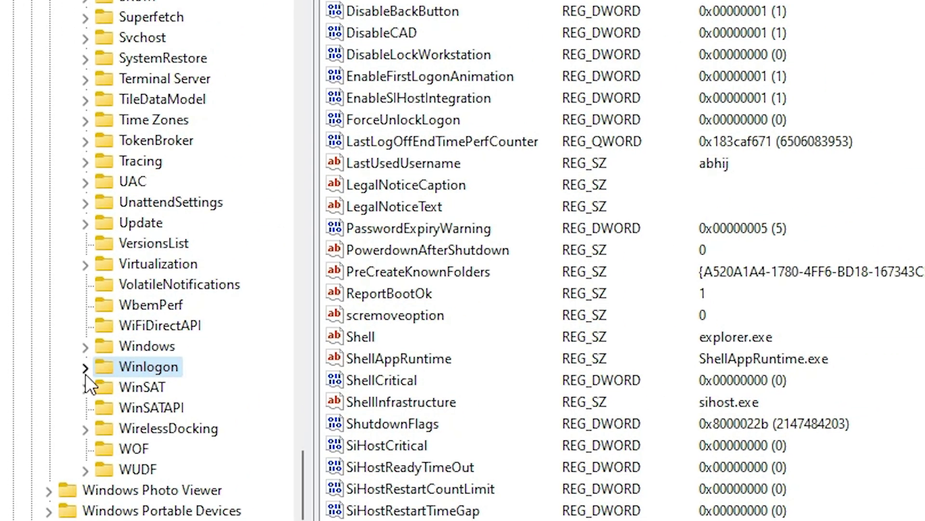
pyautogui.click(85, 367)
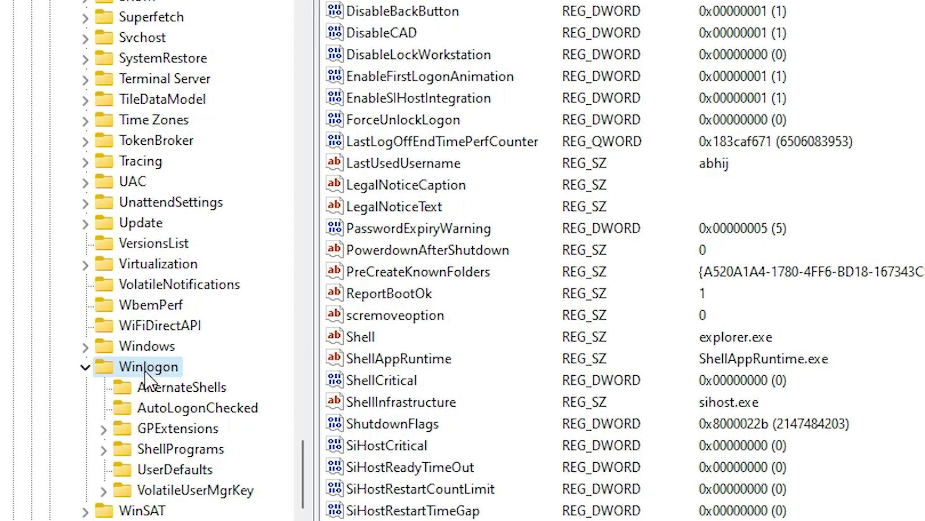
pyautogui.click(349, 338)
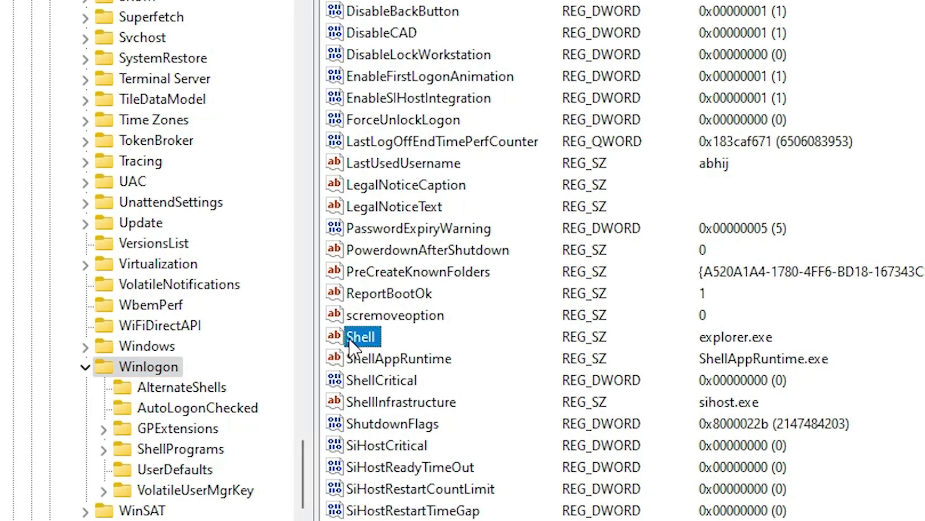
pyautogui.rightClick(349, 338)
# Step: Verify the Shell data reads explorer.exe, close the dialog unchanged, and exit Registry Editor
pyautogui.click(396, 352)
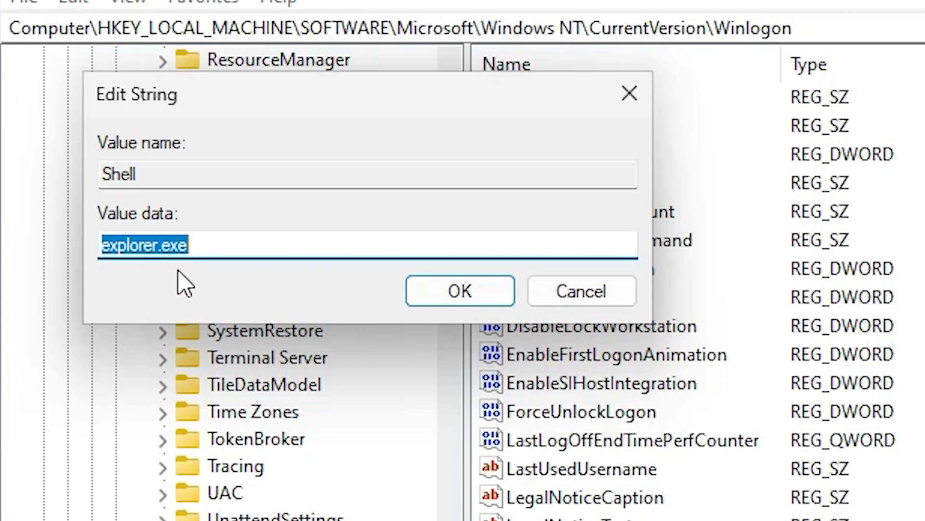
pyautogui.click(247, 245)
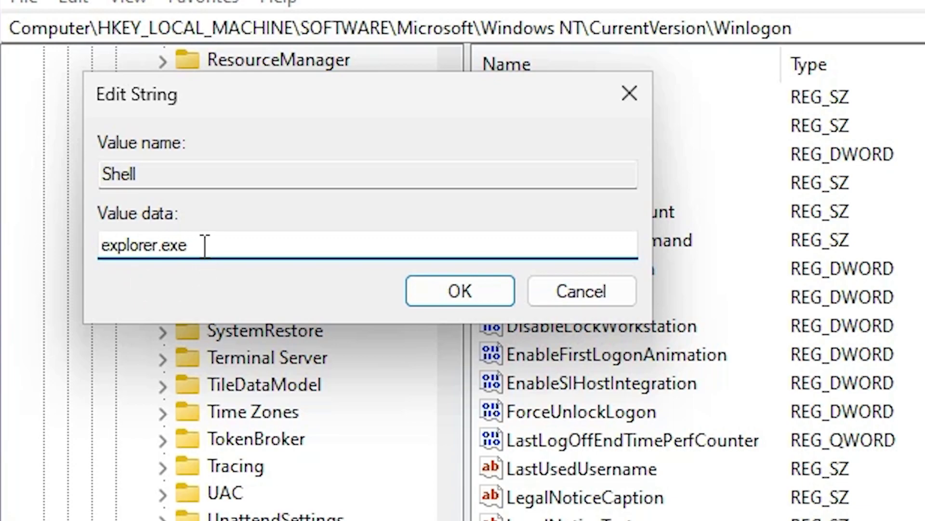
pyautogui.moveTo(204, 245); pyautogui.dragTo(97, 262)
pyautogui.click(460, 291)
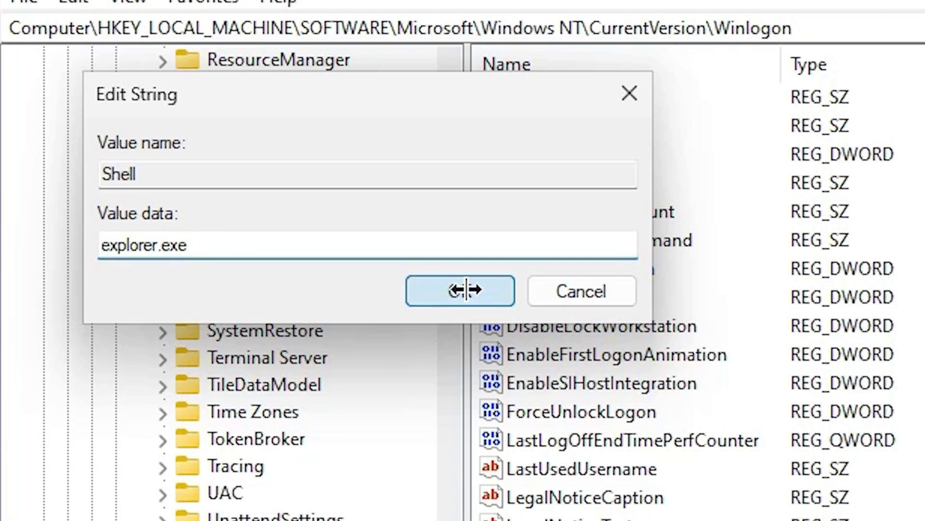
pyautogui.click(807, 93)
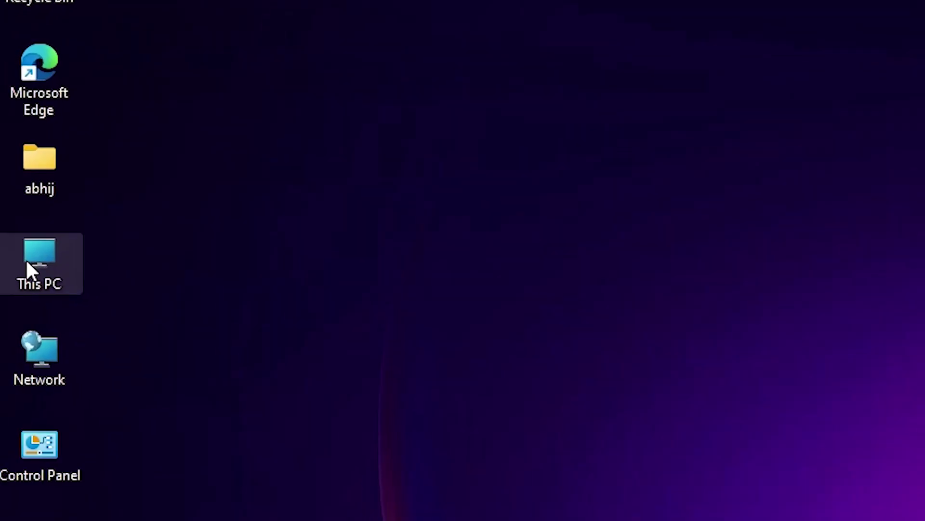
# Step: Open This PC from the desktop and show the Local Disk (C:) Properties
pyautogui.doubleClick(38, 276)
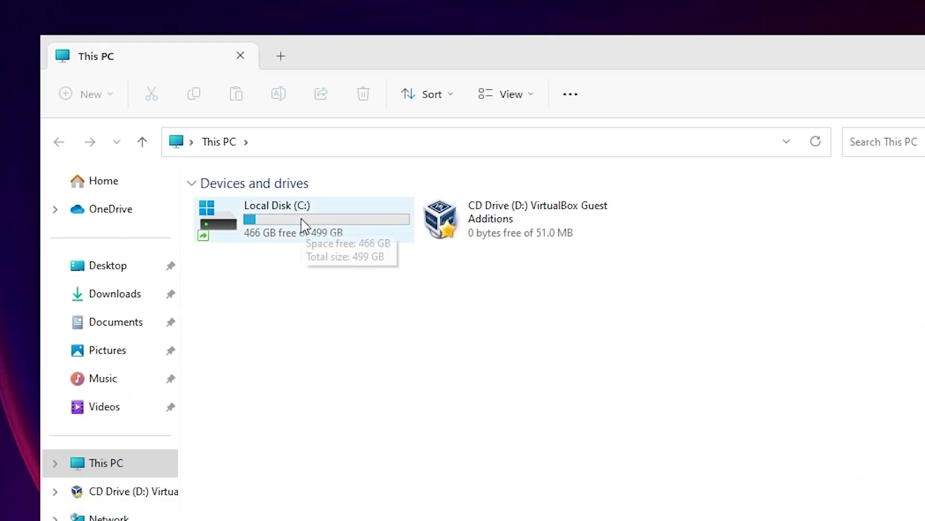
pyautogui.click(302, 223)
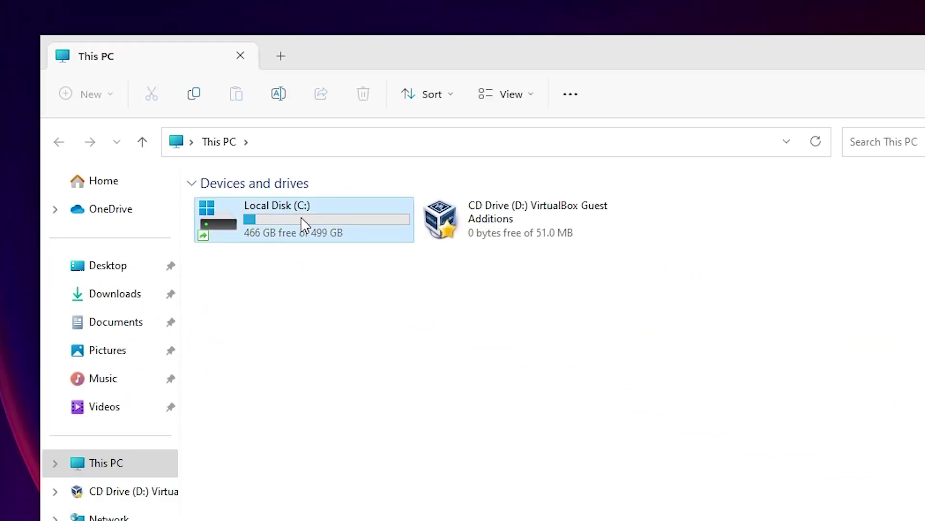
pyautogui.rightClick(302, 223)
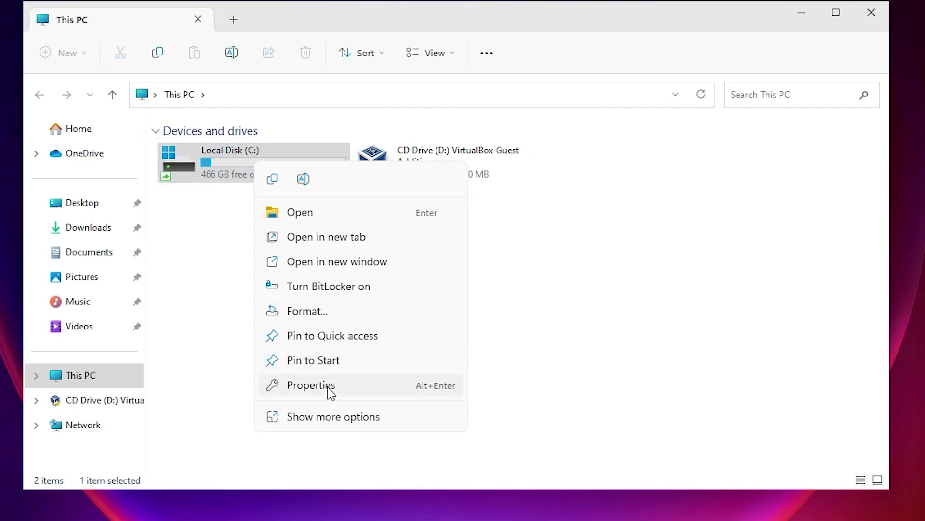
pyautogui.click(329, 392)
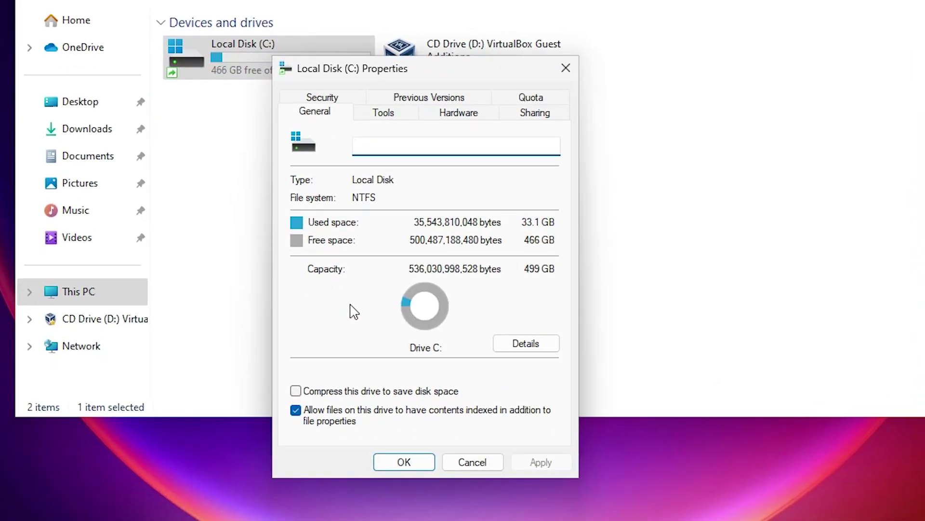
# Step: Run Scan drive from the Tools tab of C:, dismiss the no-errors result, and close Properties
pyautogui.click(365, 116)
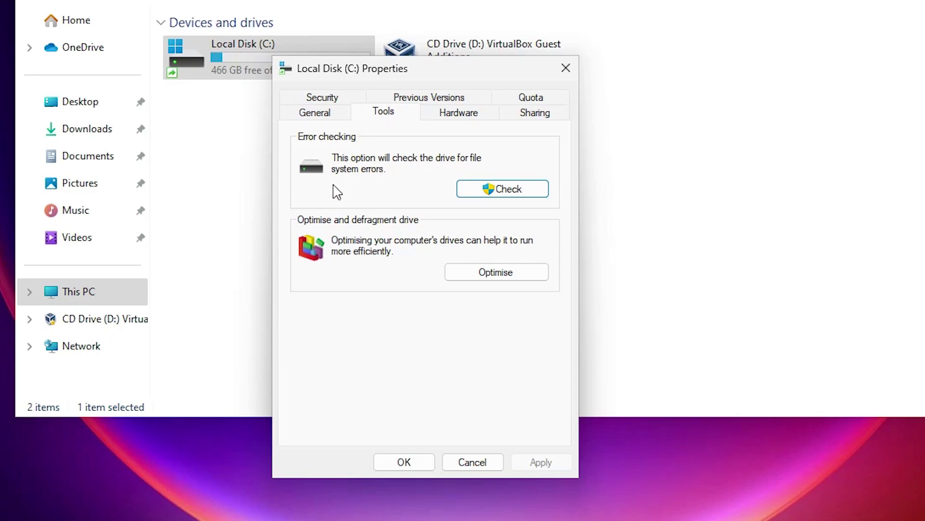
pyautogui.click(495, 198)
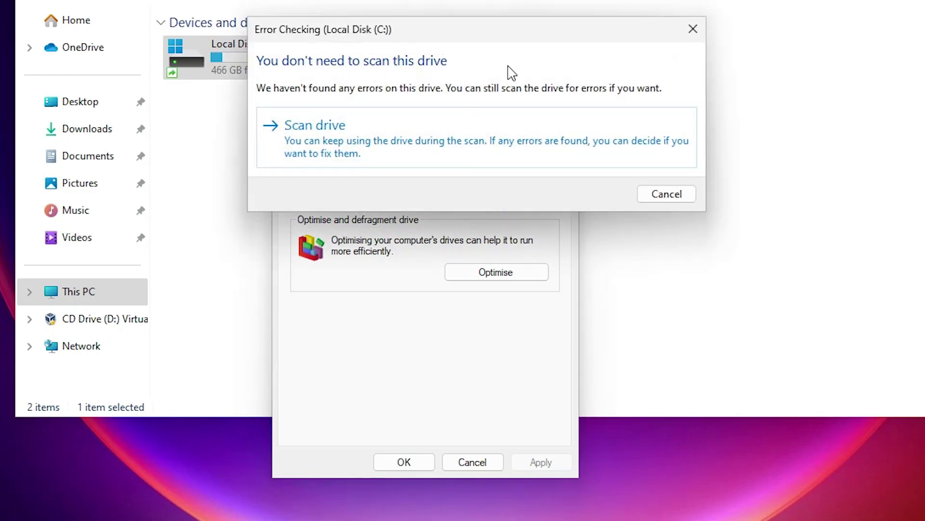
pyautogui.click(455, 146)
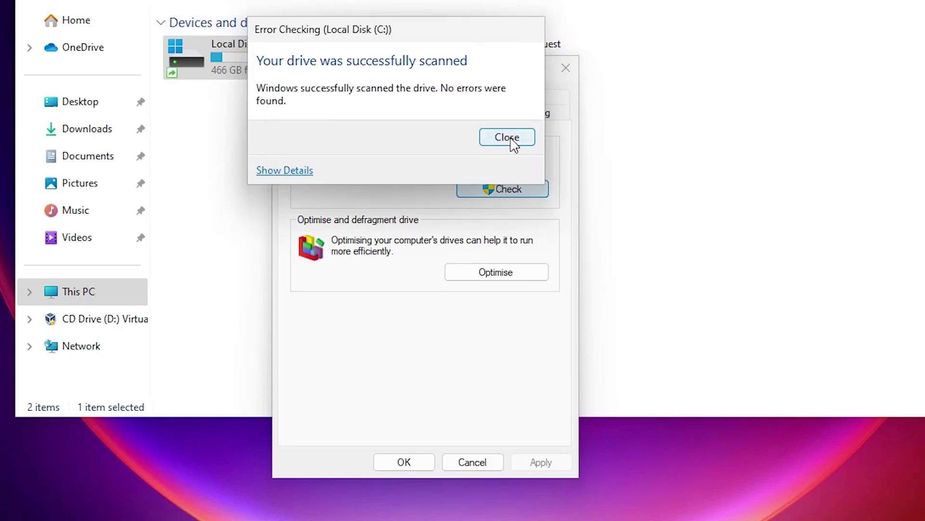
pyautogui.click(508, 140)
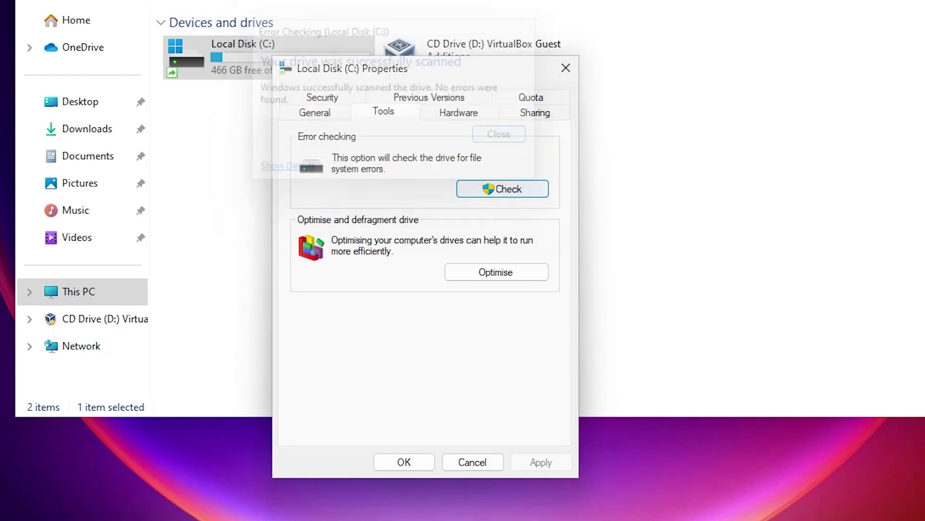
pyautogui.click(420, 463)
# Step: Close This PC and run Command Prompt as administrator from Start search, approving UAC
pyautogui.click(727, 105)
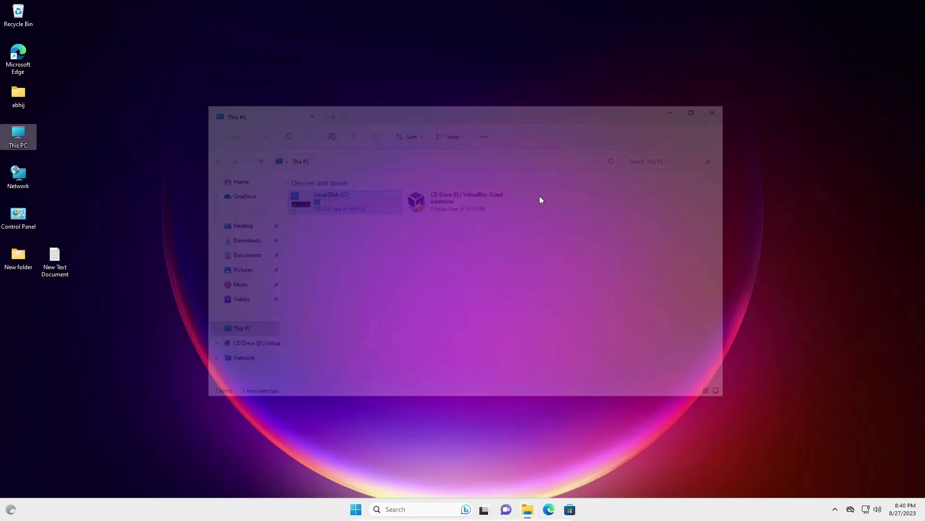
pyautogui.click(354, 509)
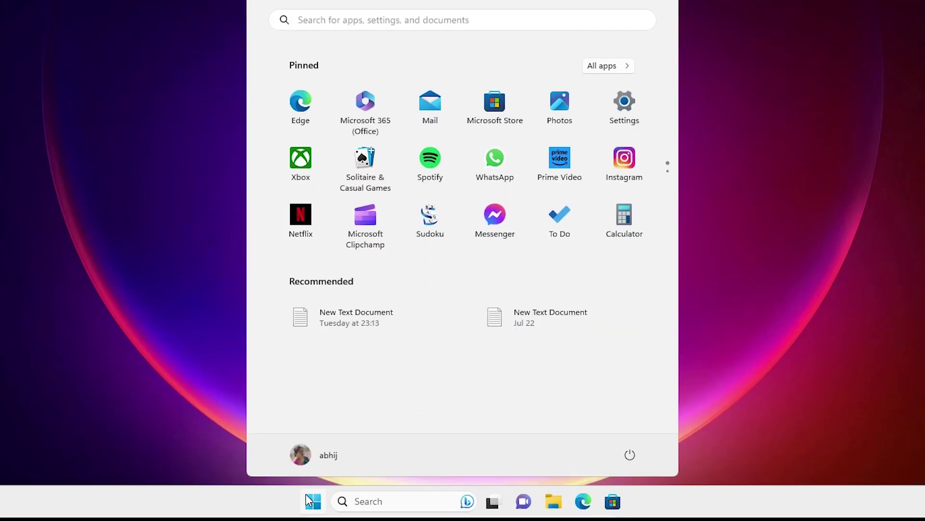
pyautogui.write('cmd')
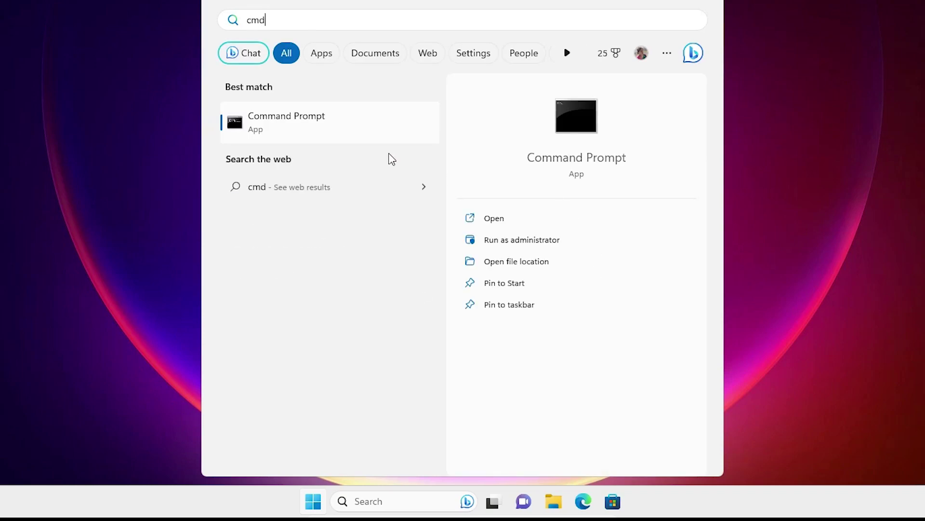
pyautogui.rightClick(323, 129)
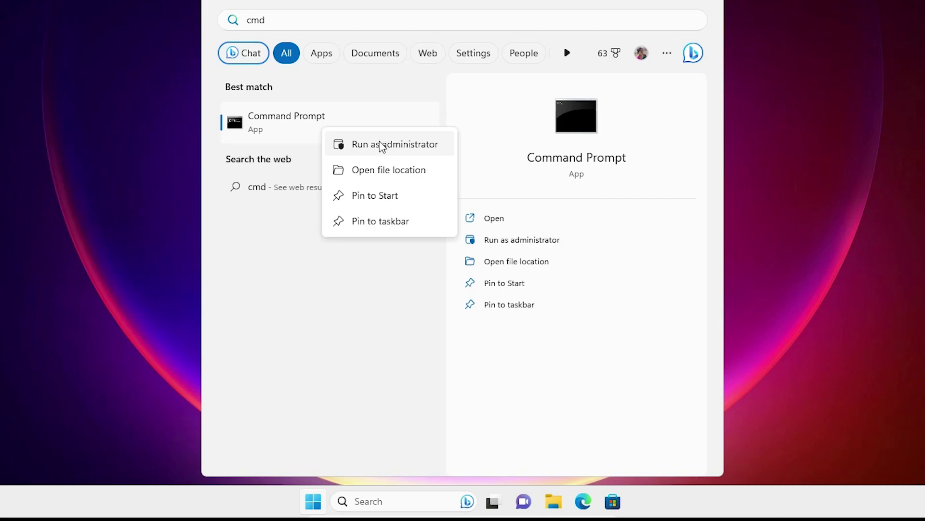
pyautogui.click(381, 147)
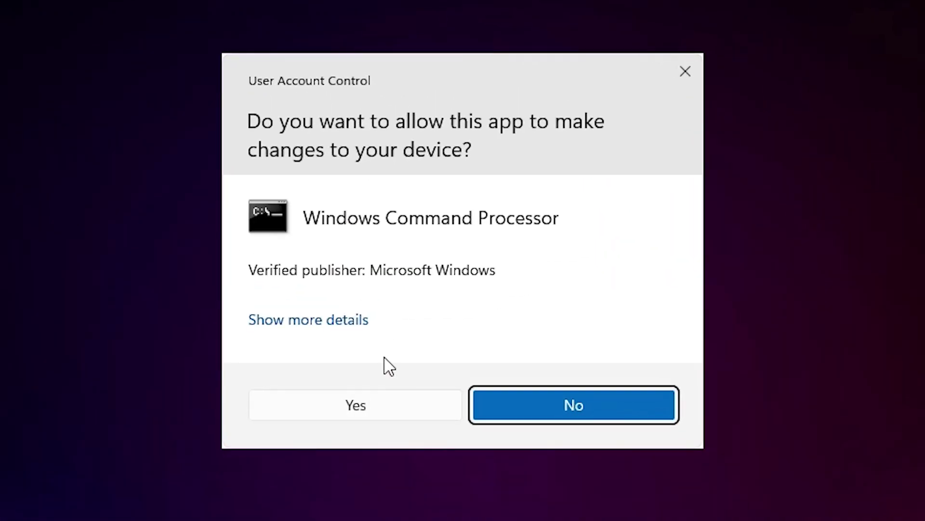
pyautogui.click(380, 403)
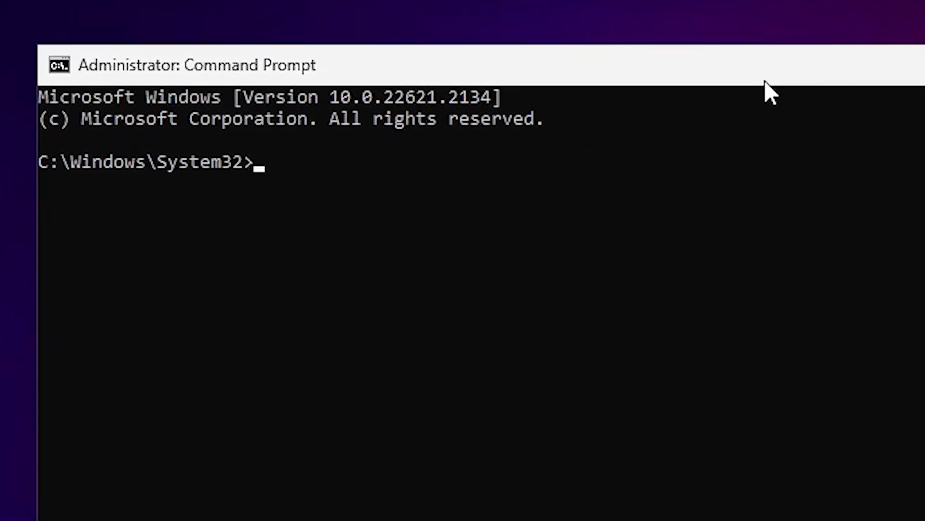
pyautogui.write('sfc /')
pyautogui.write('s')
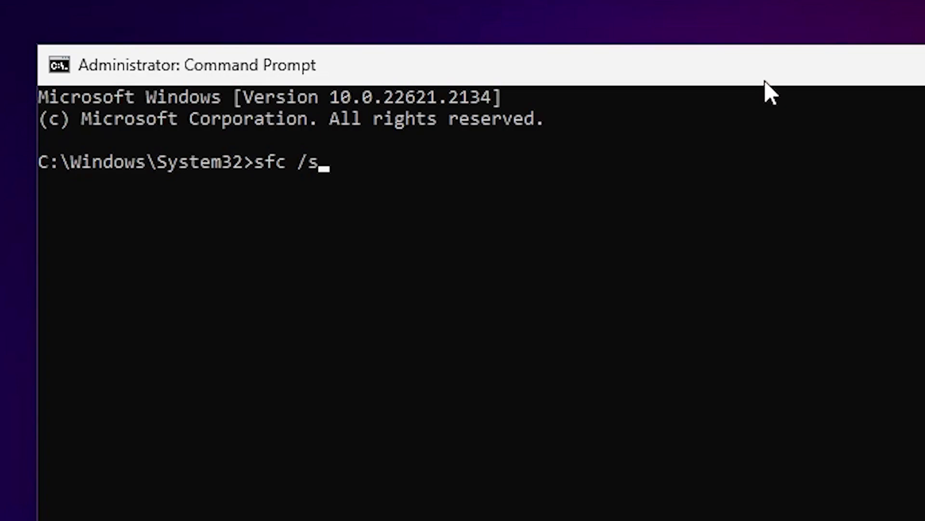
pyautogui.write('cannow')
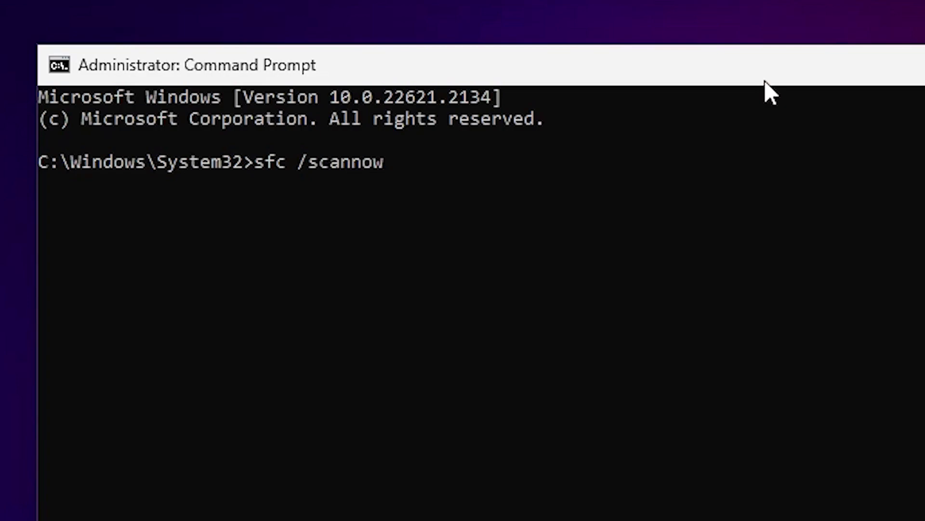
# Step: Run sfc /scannow in the administrator Command Prompt
pyautogui.press('Return')
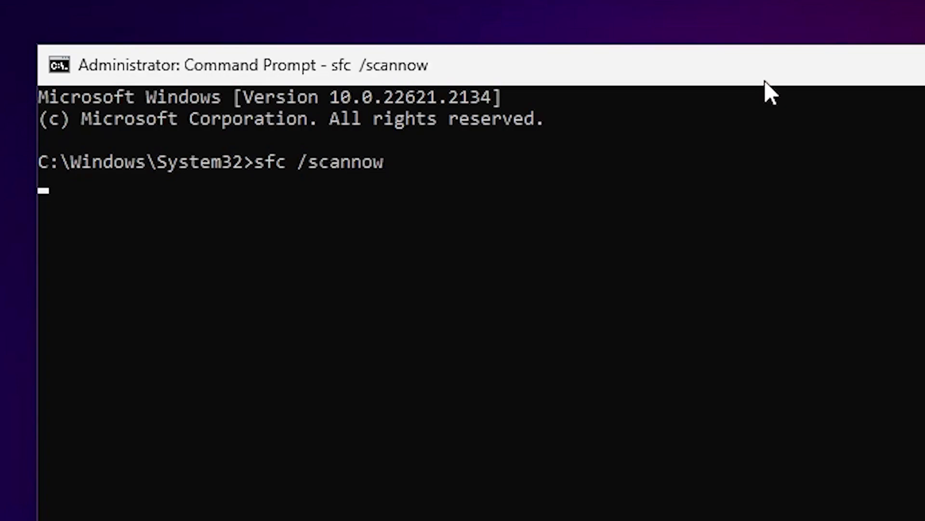